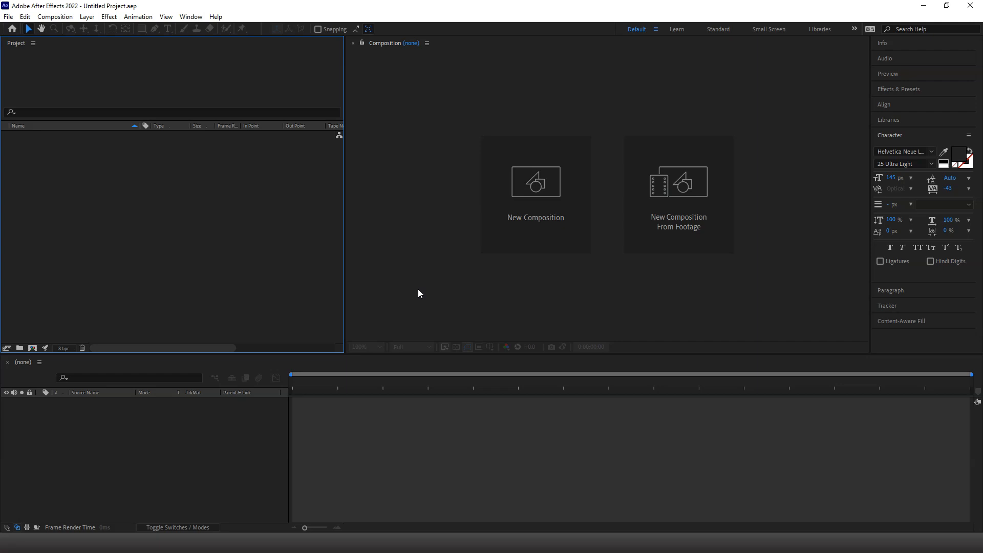
left_click(515, 220)
left_click(8, 17)
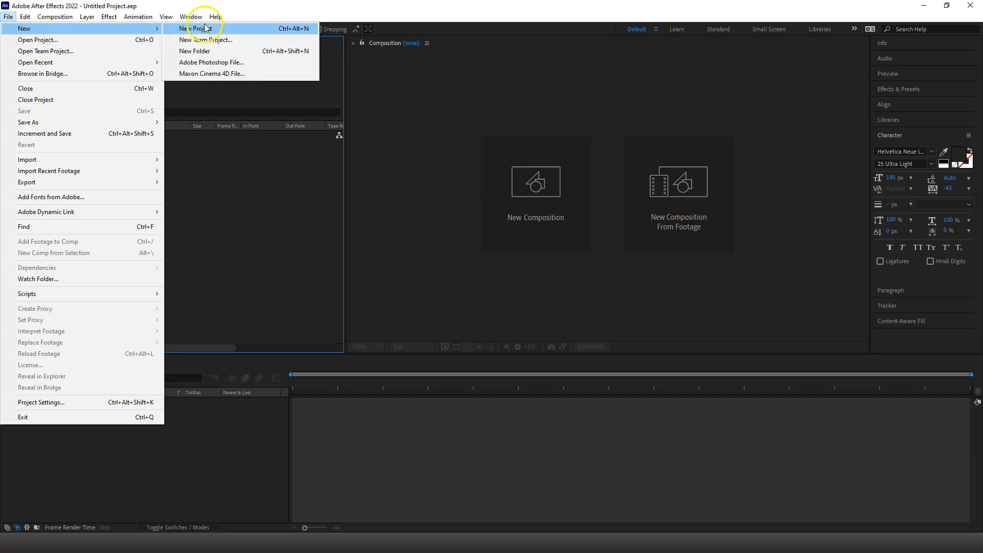
left_click(20, 16)
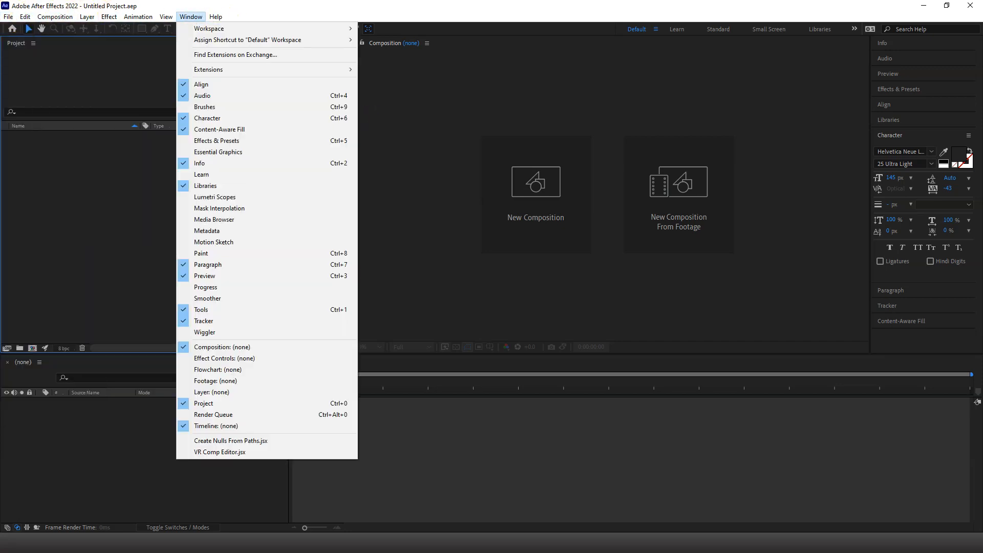
mouse_move(216, 17)
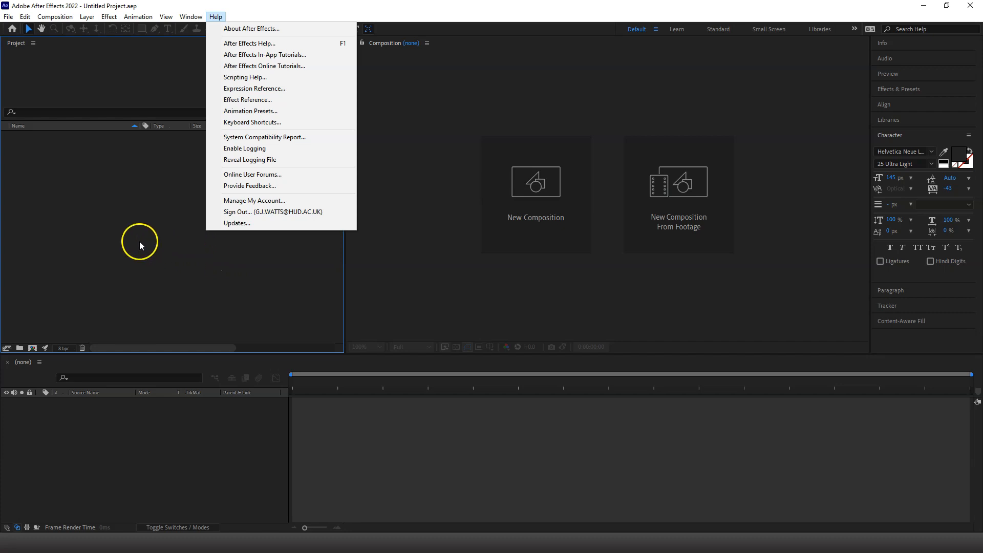
left_click(110, 211)
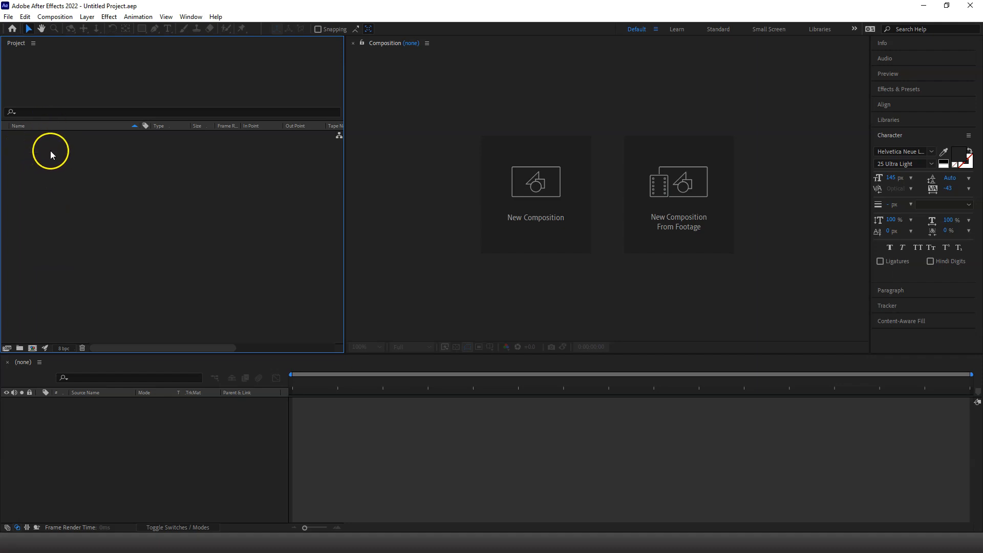
left_click(8, 17)
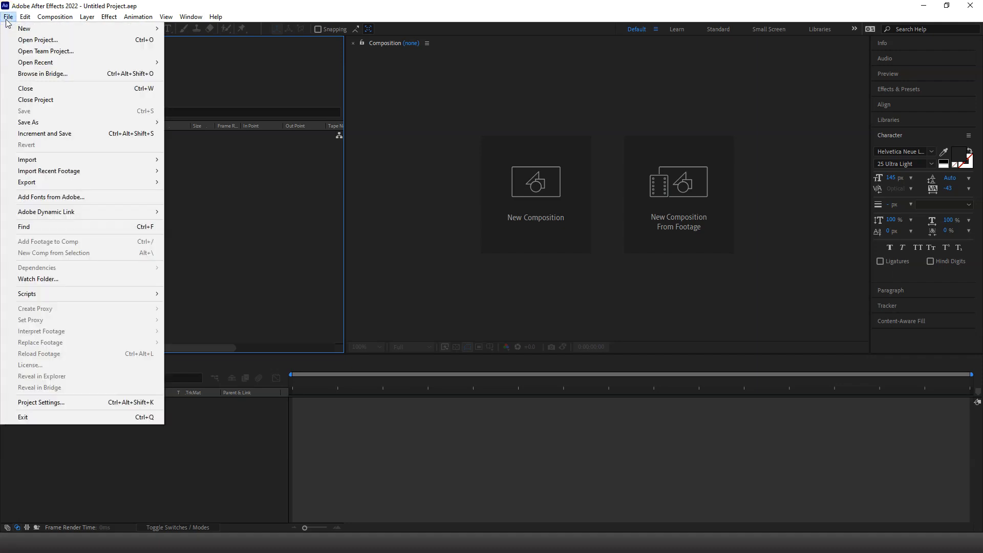
mouse_move(70, 162)
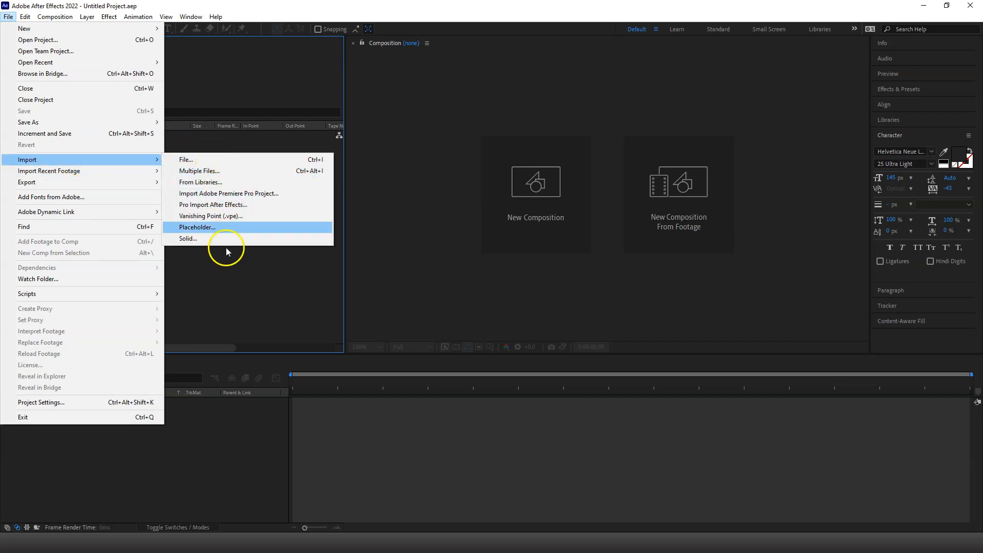
left_click(225, 290)
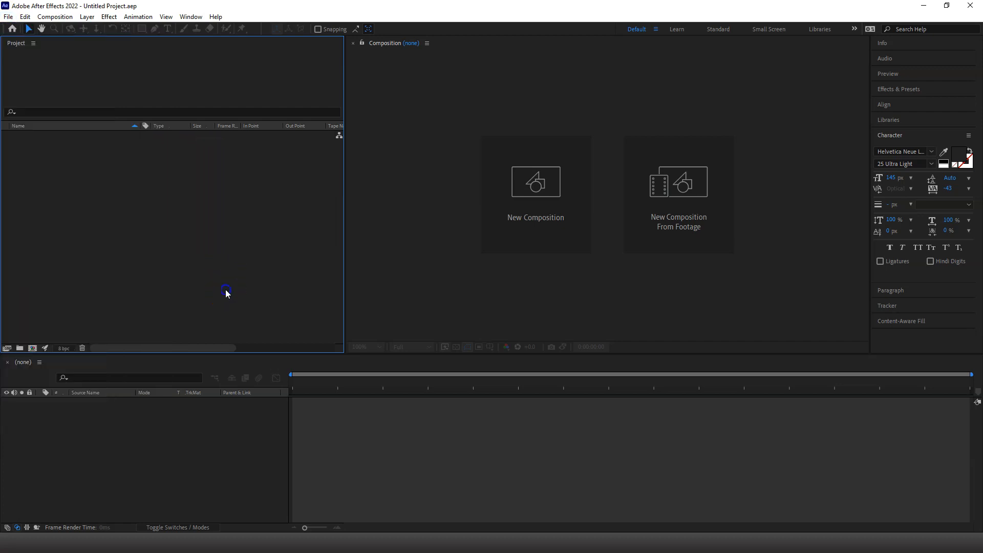
Step: Choose Akumen Logo - Animation (Layers to AE).ai from the Desktop folder for import into the project
double_click(146, 217)
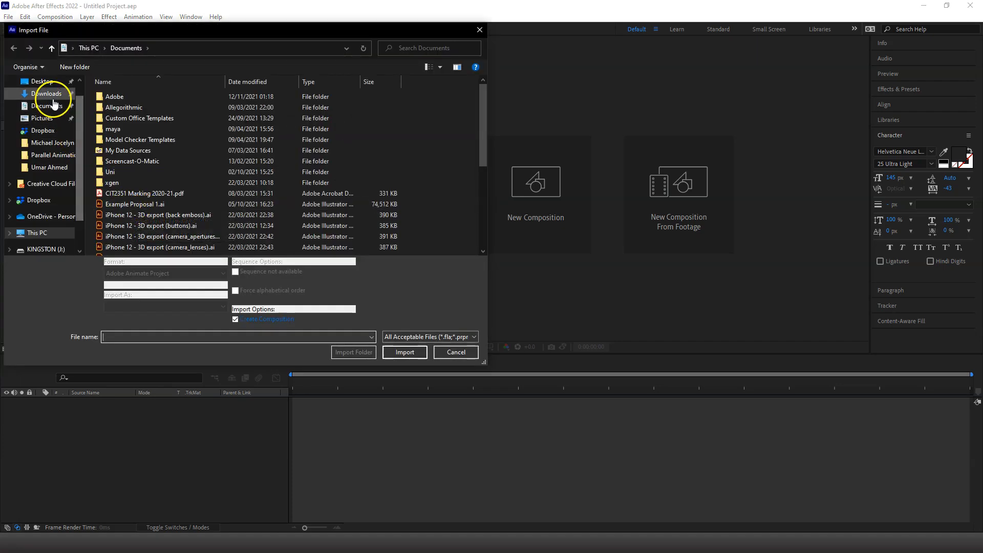
left_click(42, 81)
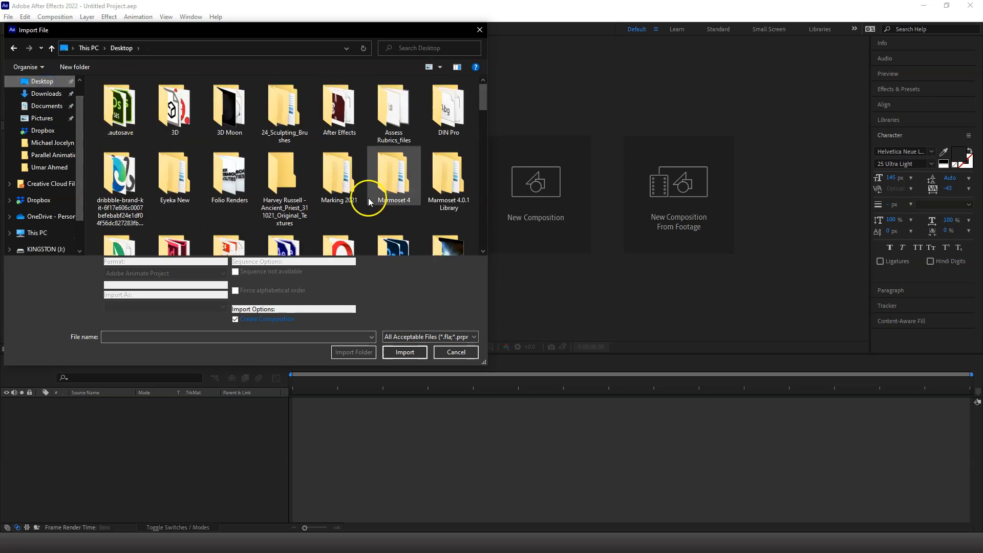
scroll(398, 203, "down", 5)
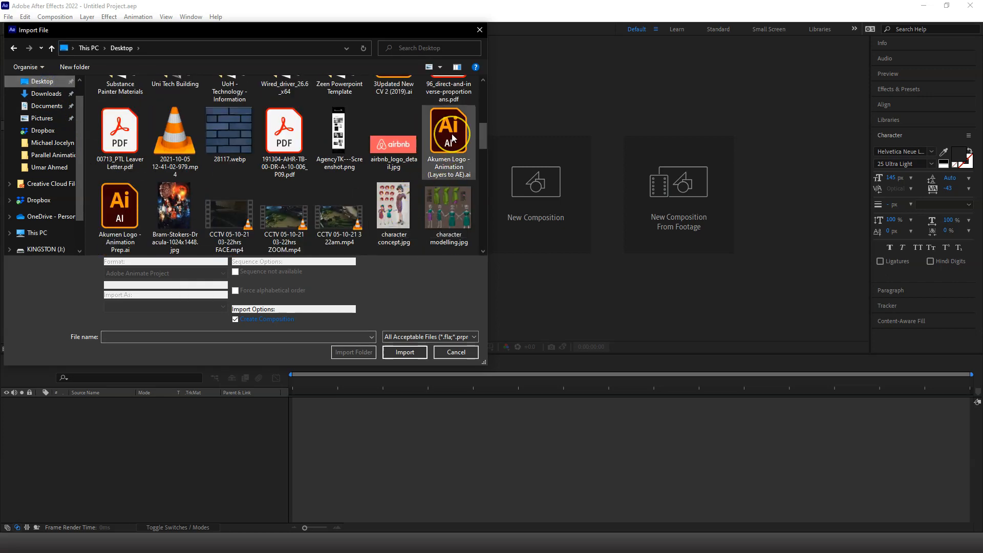
left_click(452, 137)
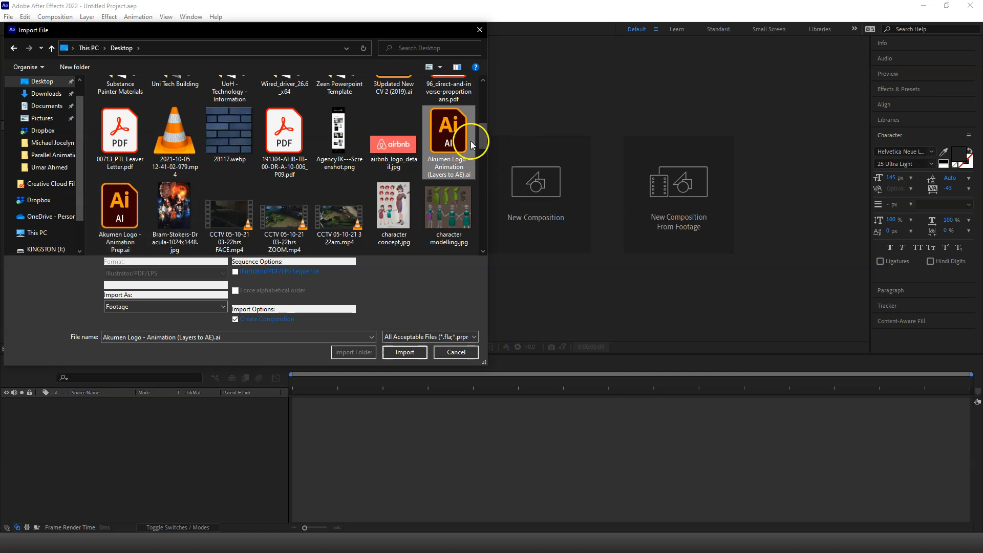
left_click(410, 352)
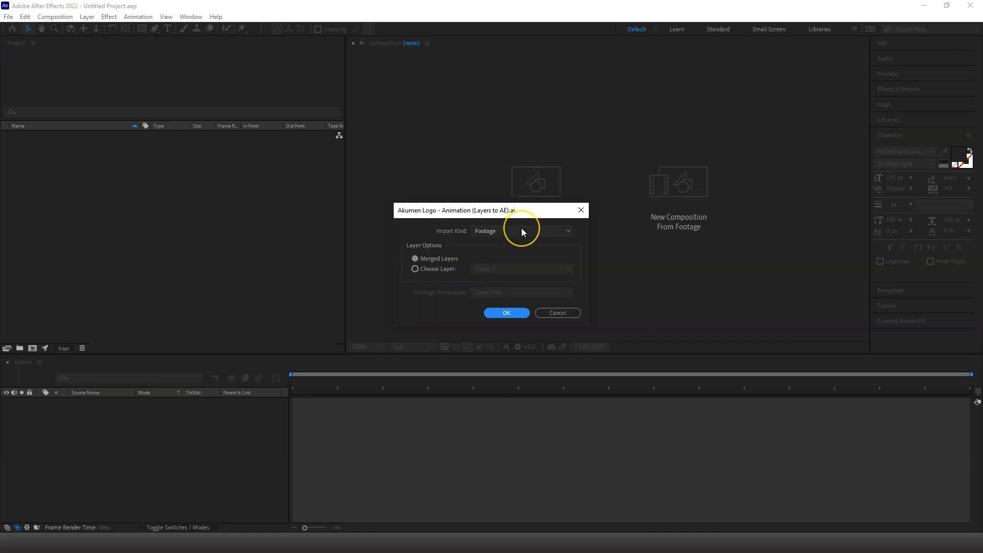
left_click(482, 229)
left_click(435, 269)
left_click(506, 265)
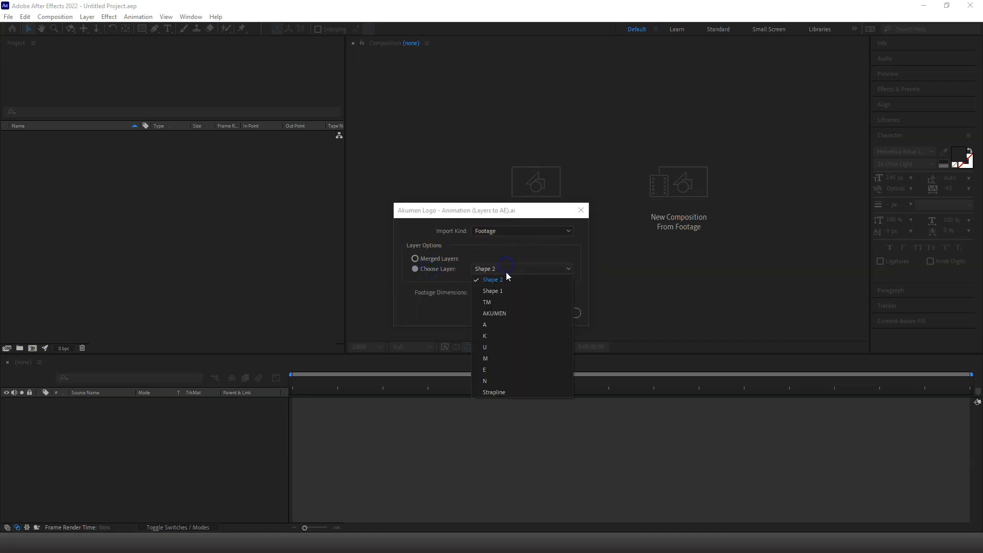
left_click(535, 248)
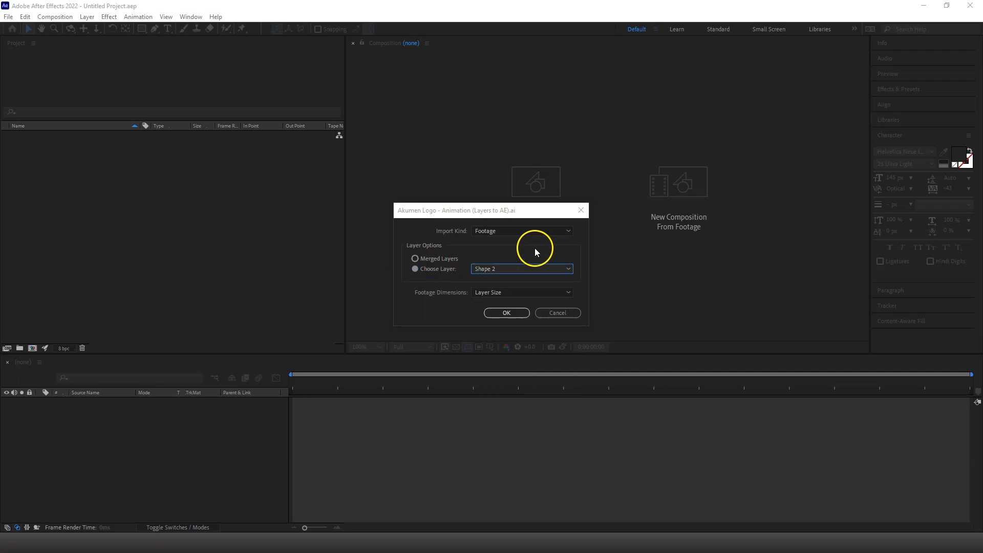
Step: Import the logo file as a Composition with footage dimensions set to Layer Size
left_click(521, 232)
left_click(517, 253)
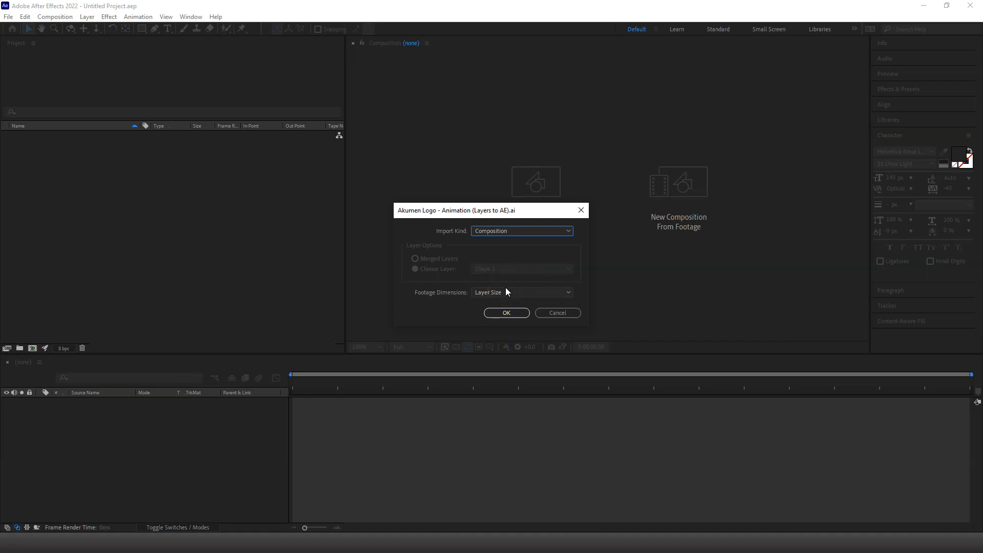
left_click(526, 314)
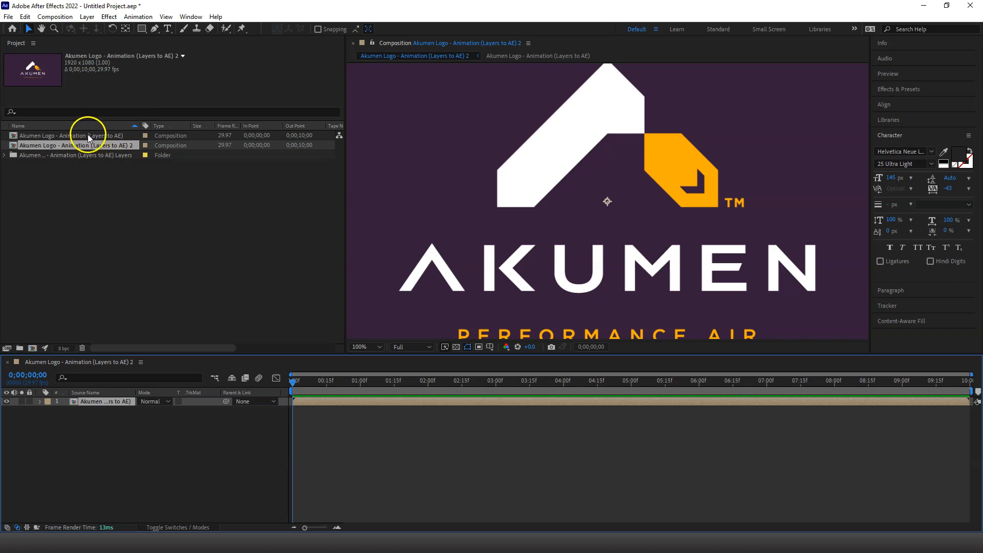
left_click(37, 135)
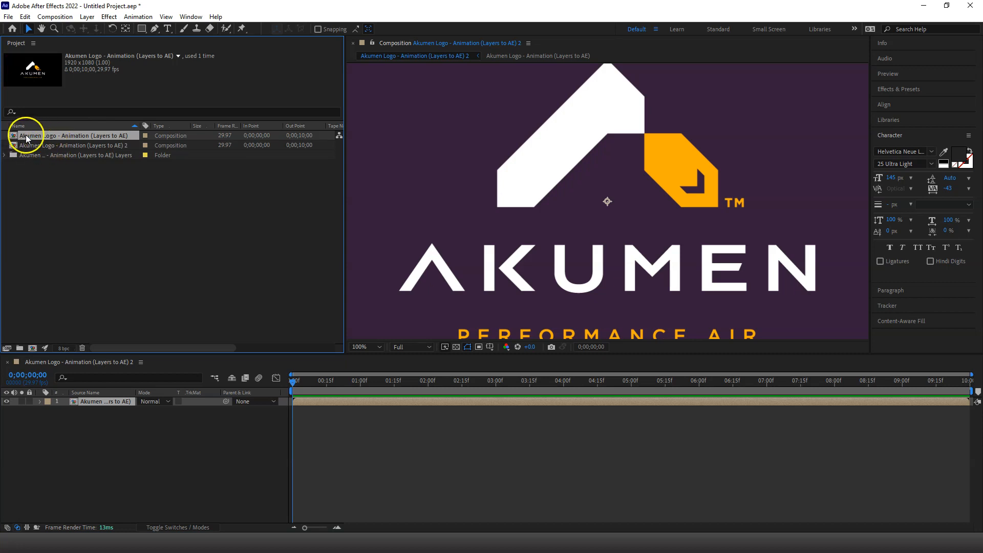
left_click(50, 146)
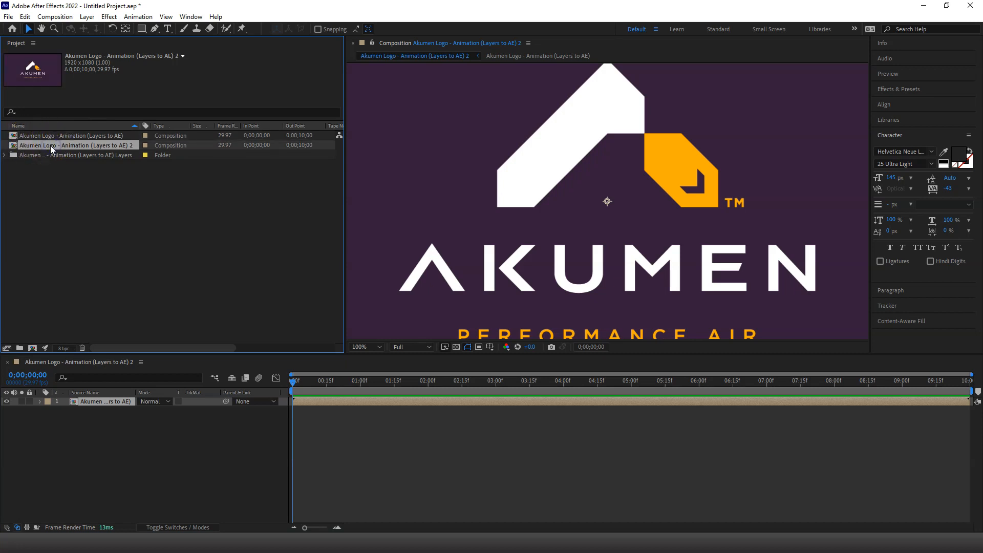
double_click(122, 224)
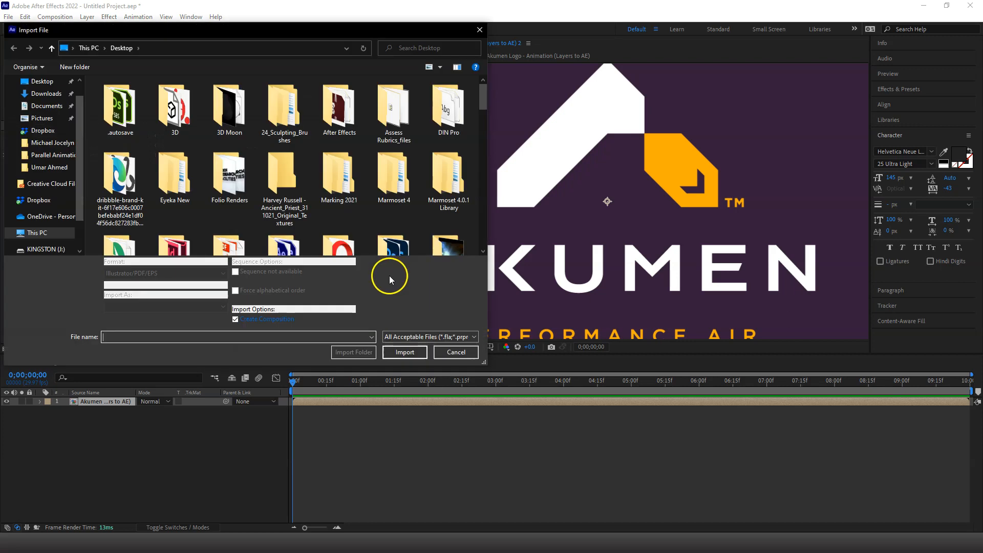
left_click(235, 319)
left_click(457, 352)
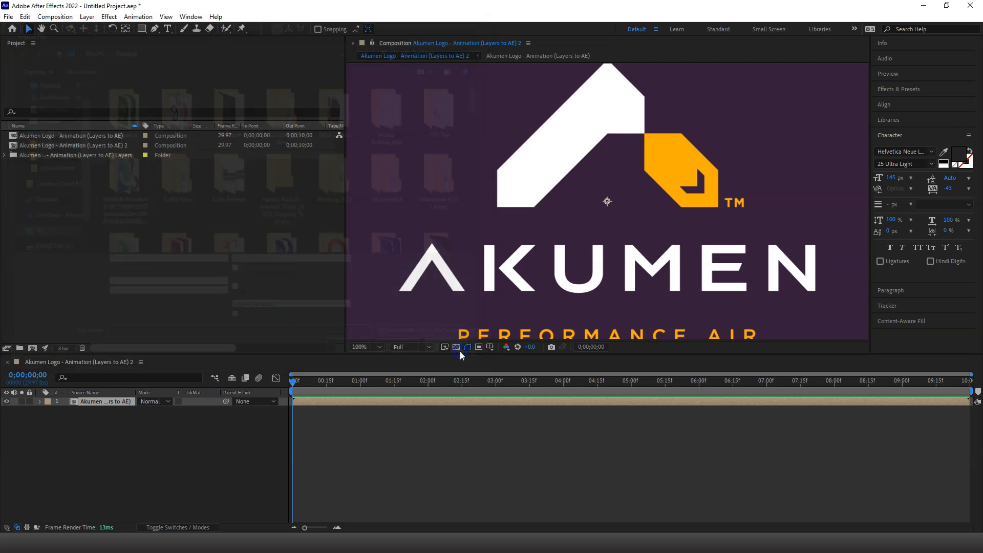
Step: Delete the composition Akumen Logo - Animation (Layers to AE) 2 from the project
left_click(73, 145)
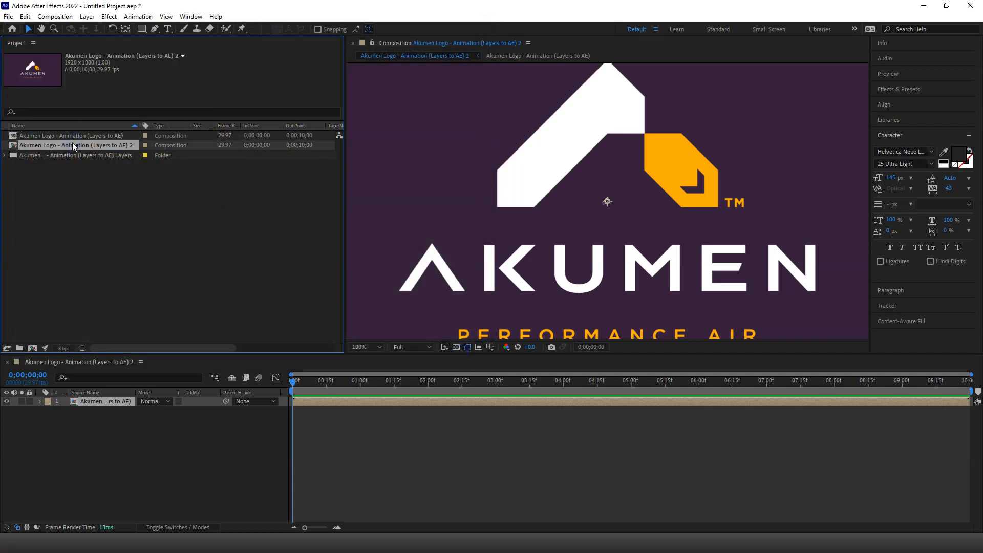
key("Delete")
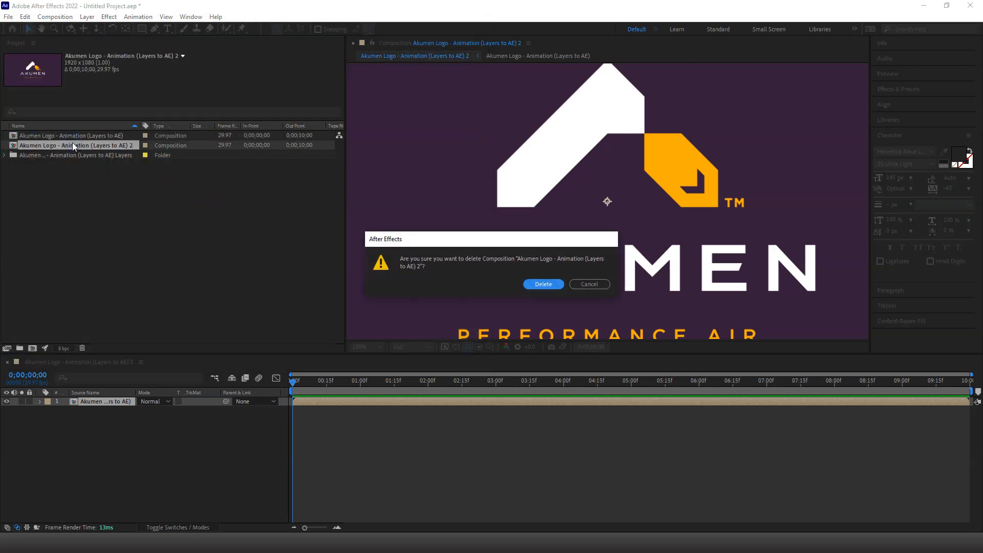
left_click(541, 285)
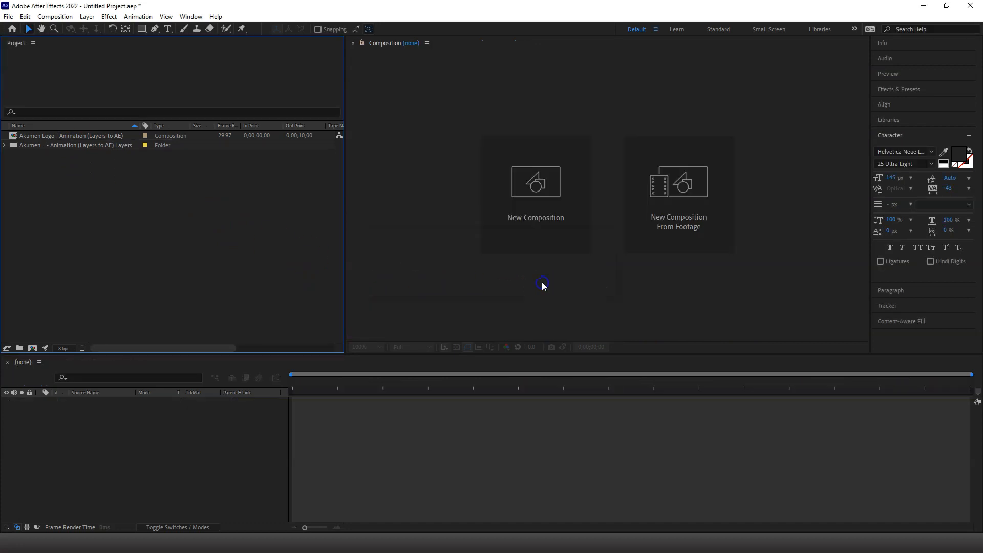
Step: Expand the imported layers folder and open the Akumen Logo - Animation (Layers to AE) composition at 50% magnification
left_click(5, 146)
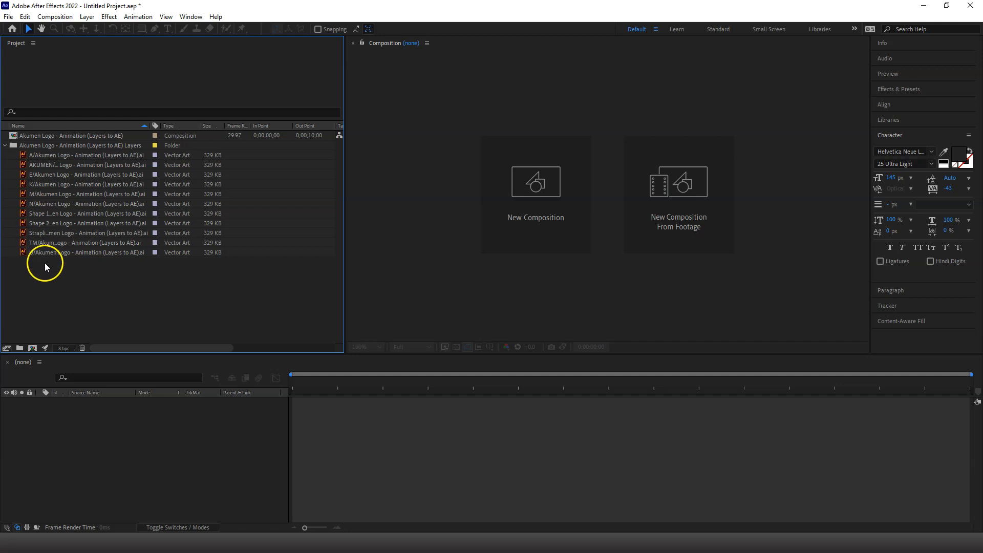
double_click(13, 137)
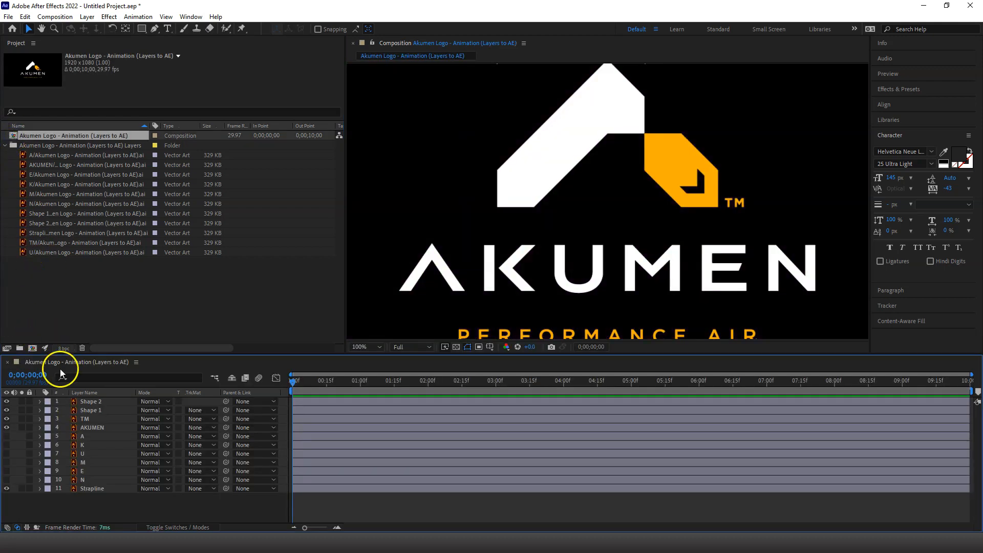
left_click(94, 401)
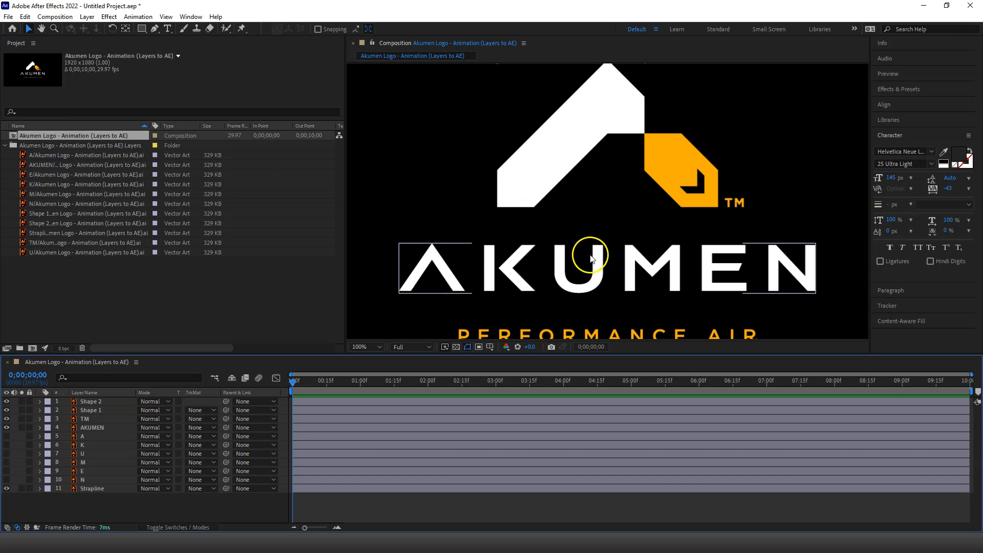
left_click(376, 347)
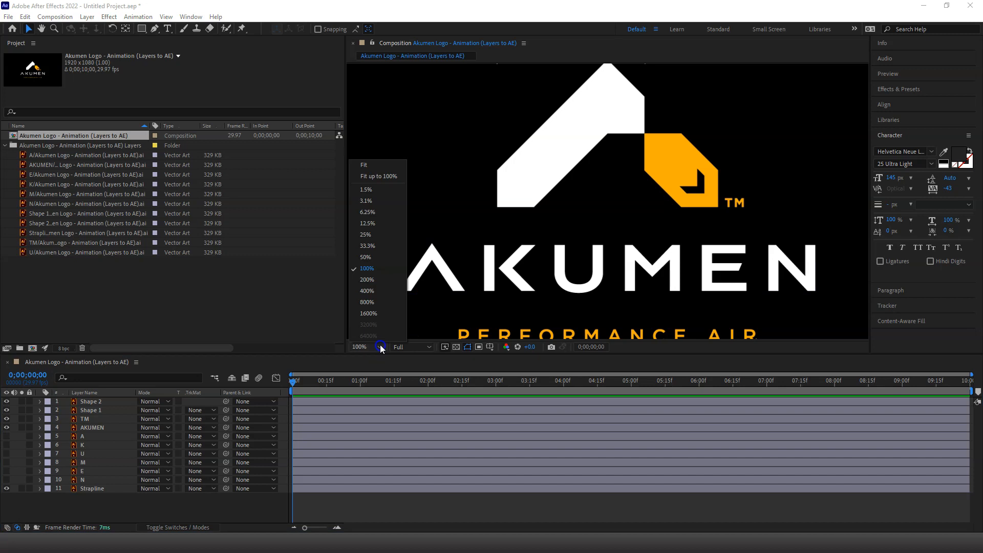
left_click(380, 256)
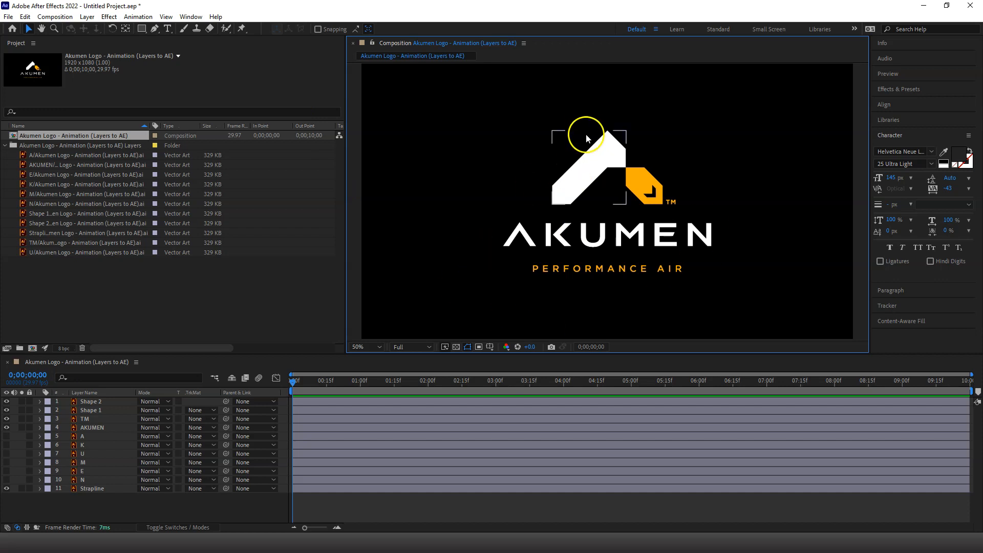
Step: Inspect the Shape 2, AKUMEN, A and K layers, temporarily switching the visibility of the wordmark and individual letters
left_click(92, 401)
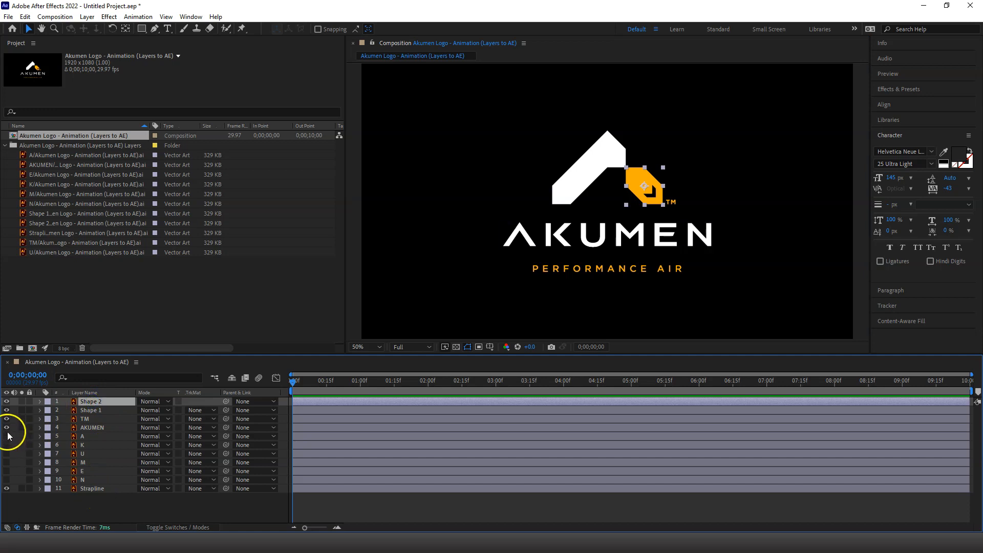
left_click(106, 427)
left_click(6, 427)
left_click(7, 436)
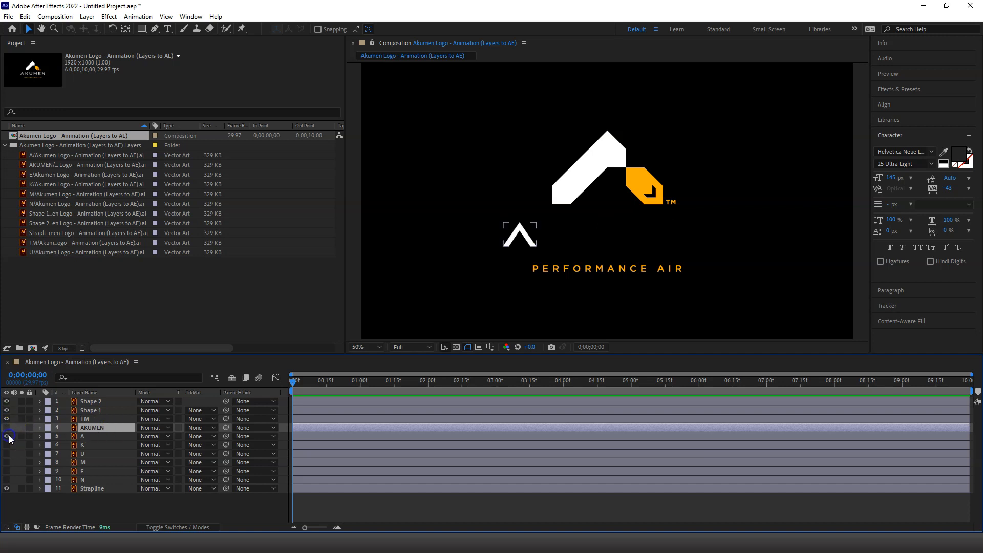
left_click(7, 437)
left_click(7, 445)
left_click(7, 445)
left_click(6, 436)
left_click(6, 437)
left_click(6, 427)
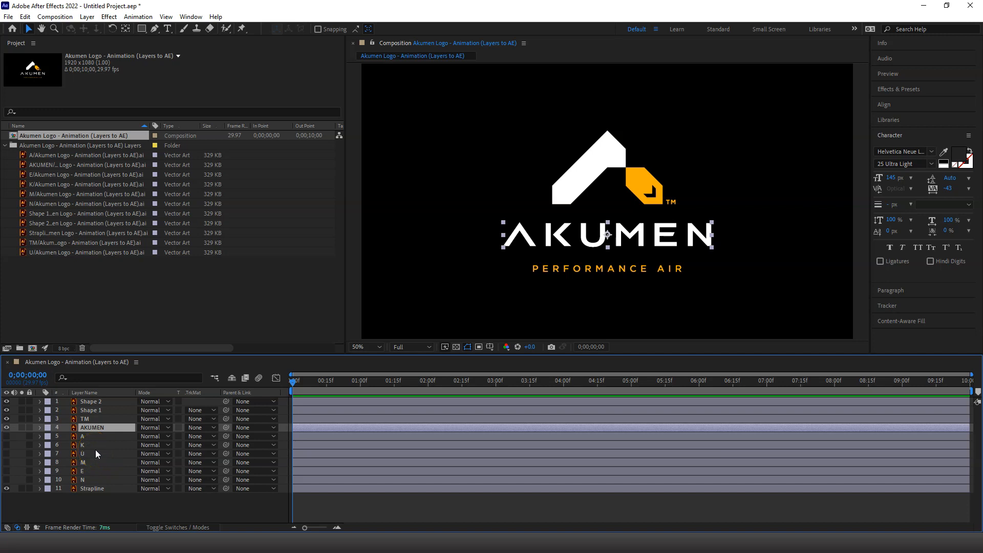
double_click(136, 303)
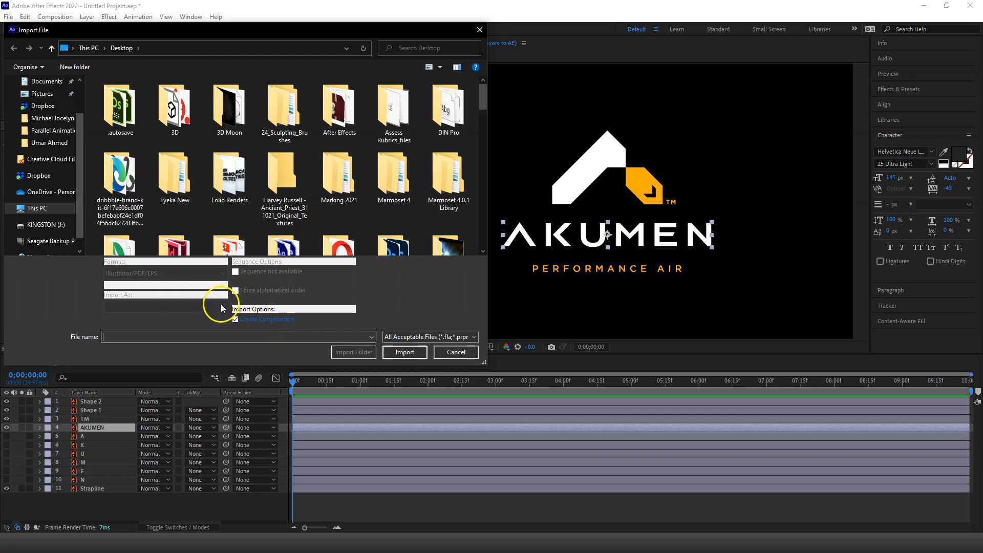
scroll(359, 220, "down", 10)
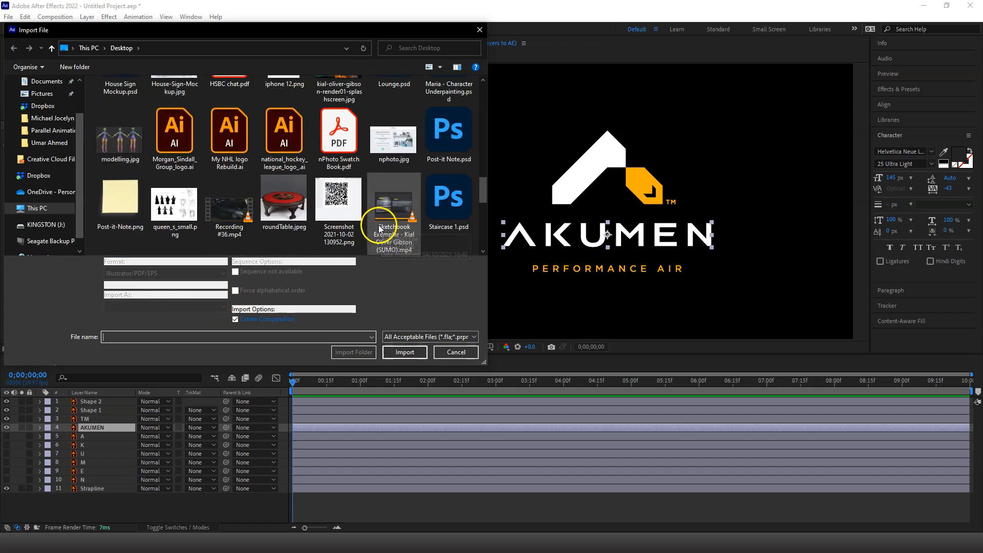
scroll(381, 225, "up", 8)
left_click(433, 121)
left_click(151, 307)
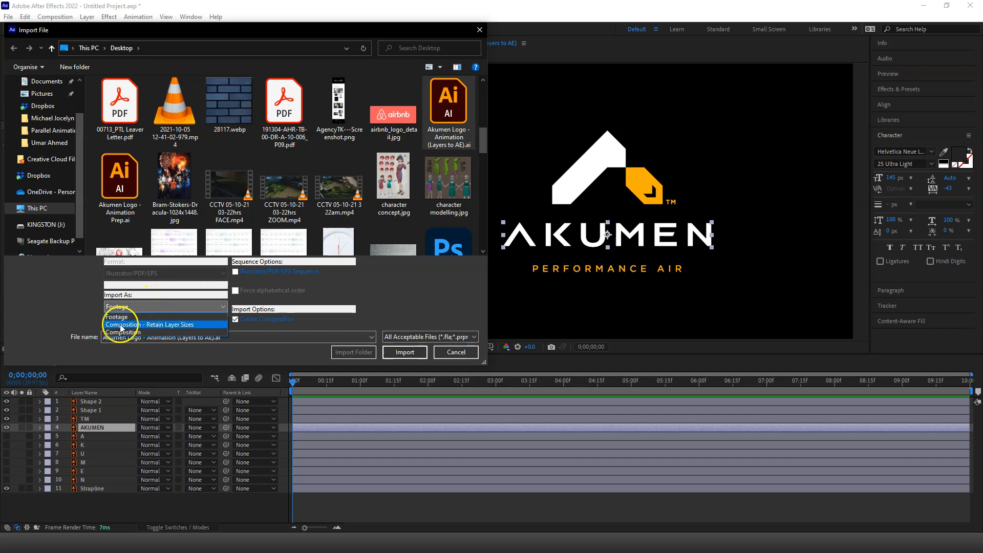
left_click(127, 325)
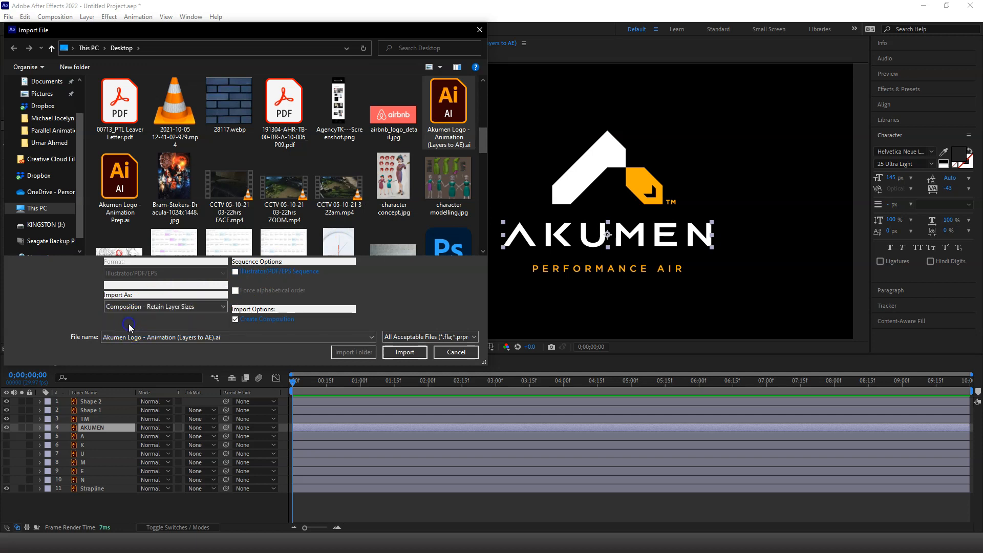
left_click(120, 310)
left_click(235, 320)
left_click(466, 356)
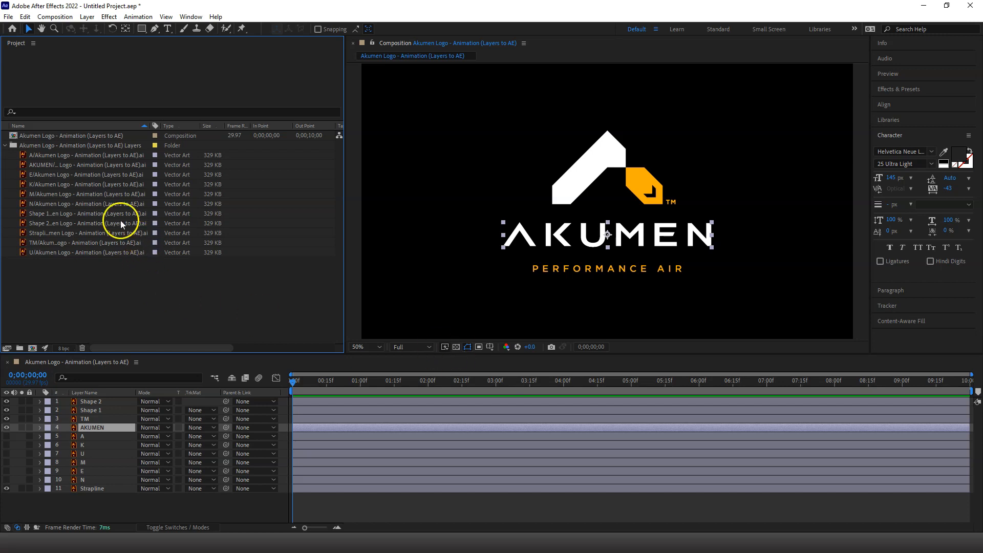
Step: Open the composition settings of Akumen Logo - Animation (Layers to AE) and review its frame rate and background color
left_click(5, 146)
left_click(5, 146)
left_click(77, 135)
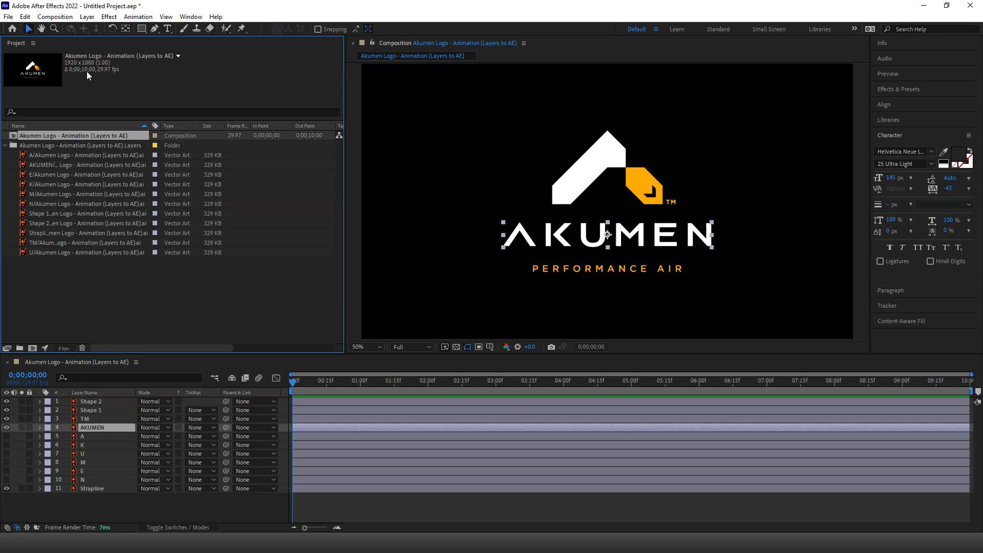
right_click(82, 135)
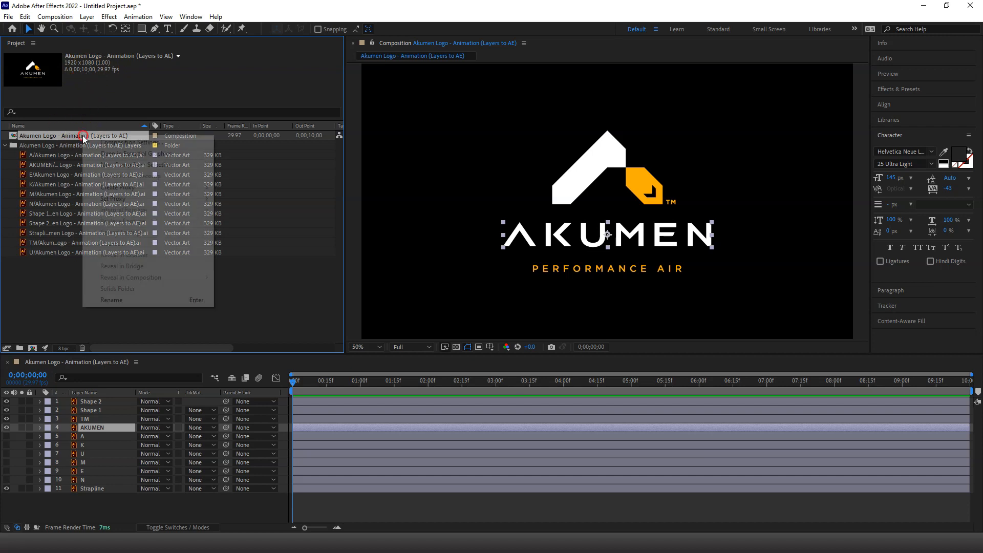
left_click(130, 143)
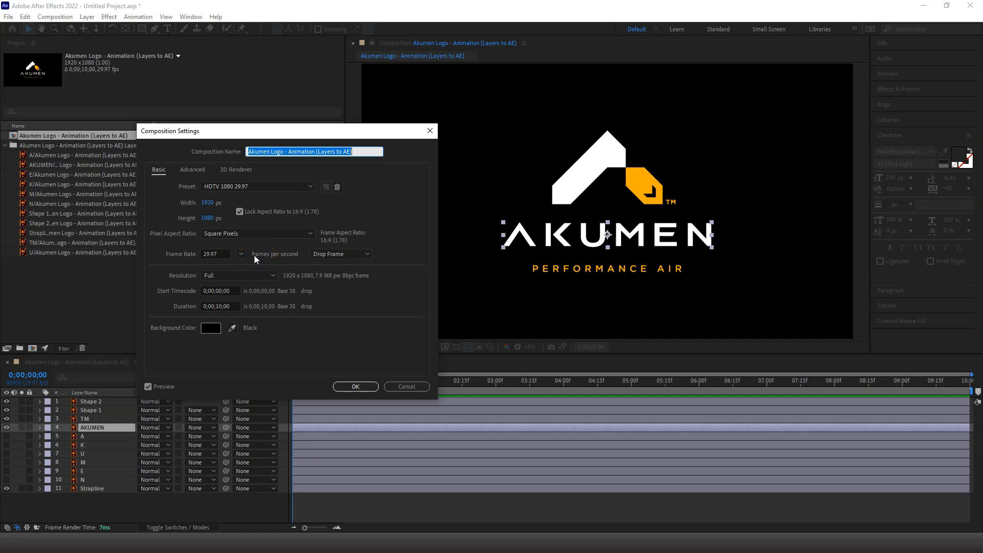
left_click(217, 254)
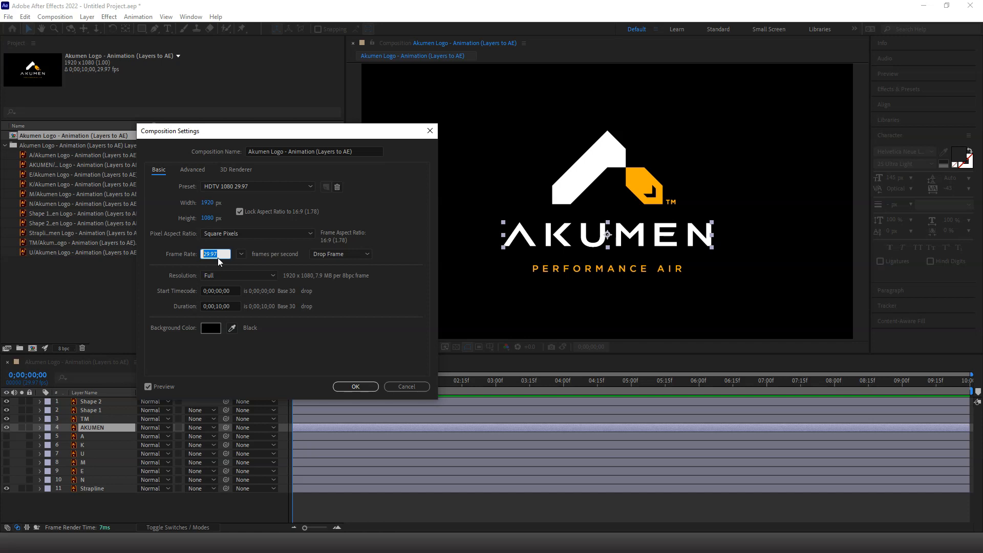
left_click(213, 331)
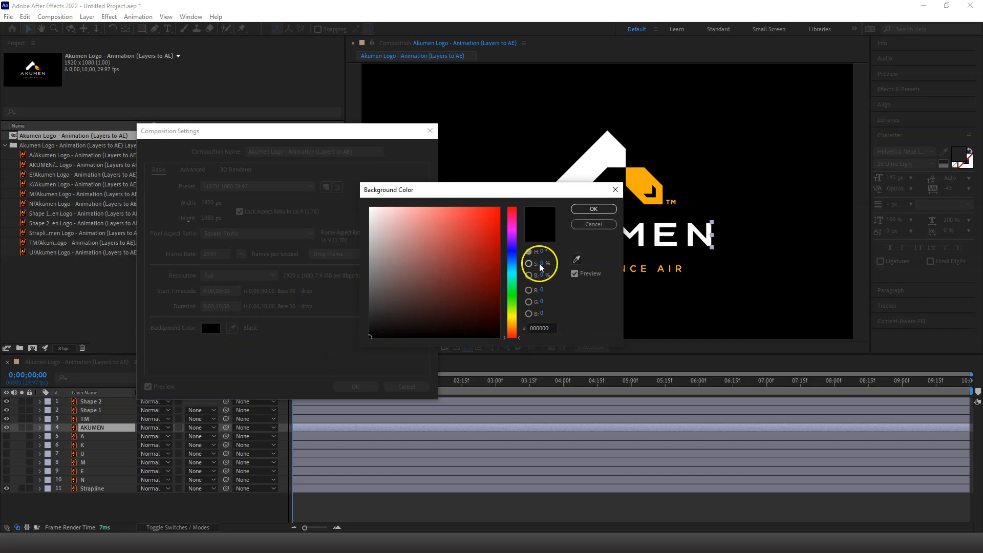
left_click(602, 208)
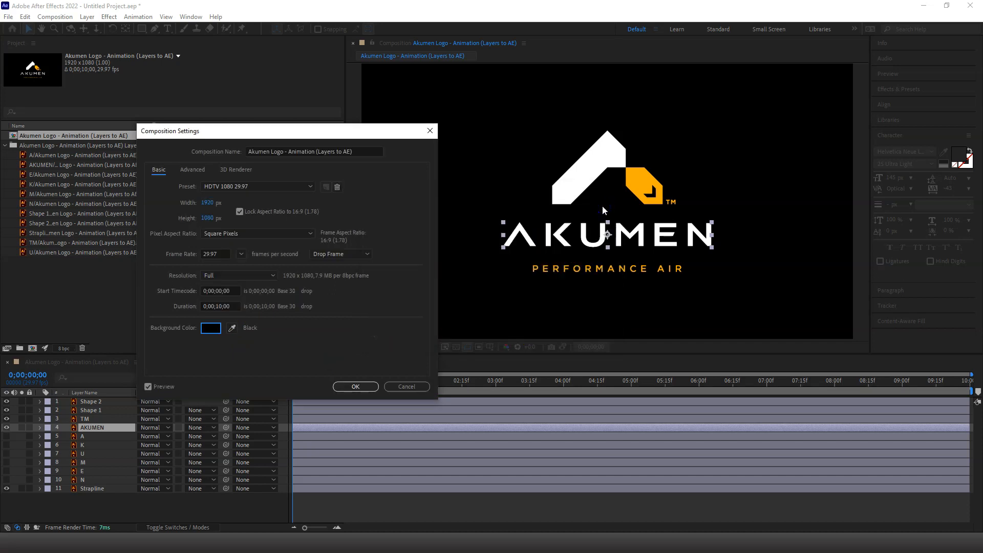
Step: Try dark gray shades such as 2E2E2E as the composition's background color, return it to black 000000 and close the settings
left_click(211, 328)
left_click(370, 302)
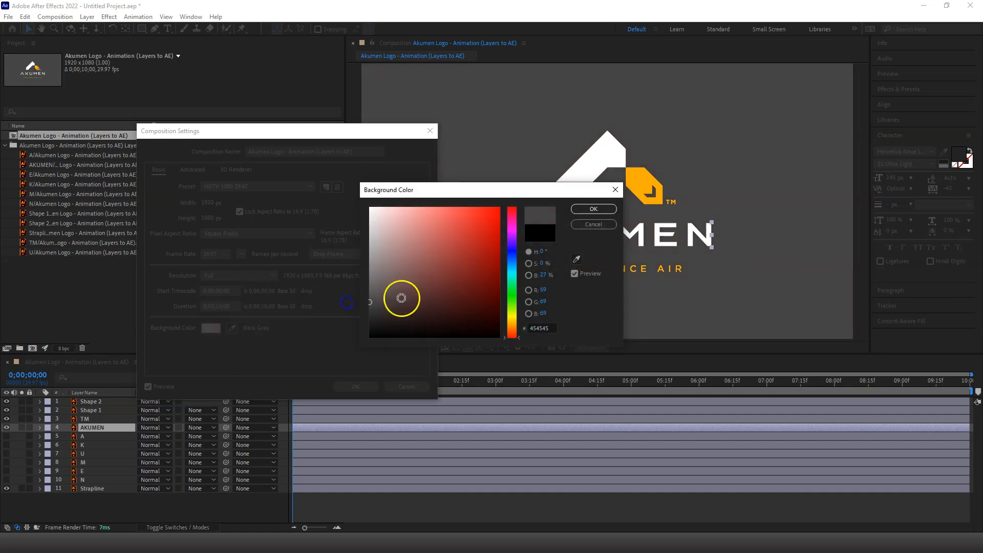
left_click(367, 318)
left_click_drag(367, 317, 367, 314)
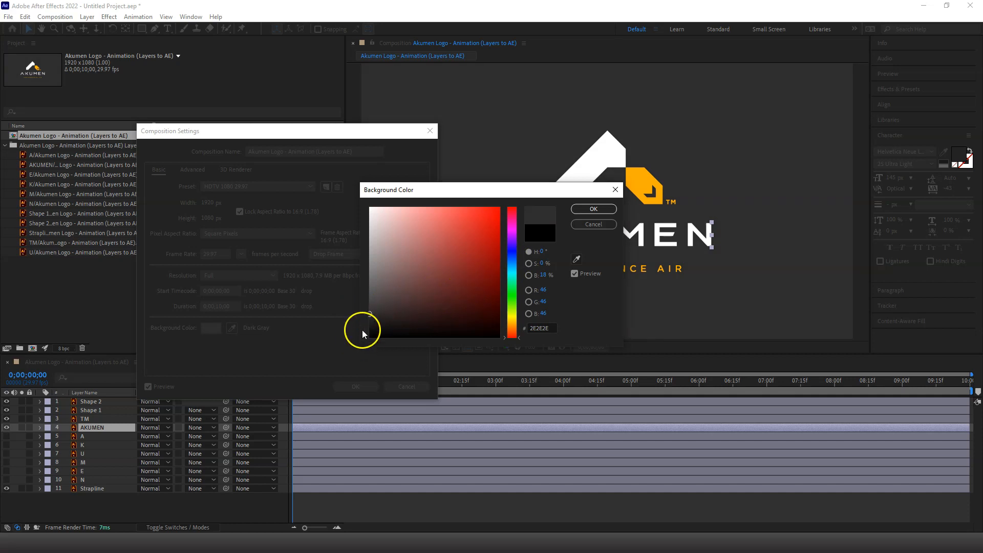
left_click_drag(373, 322, 356, 346)
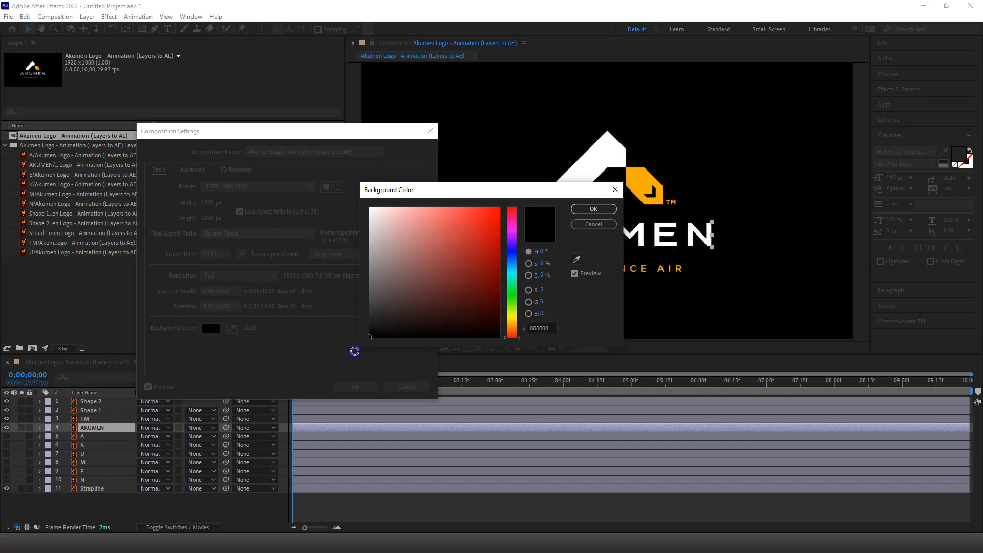
left_click(593, 209)
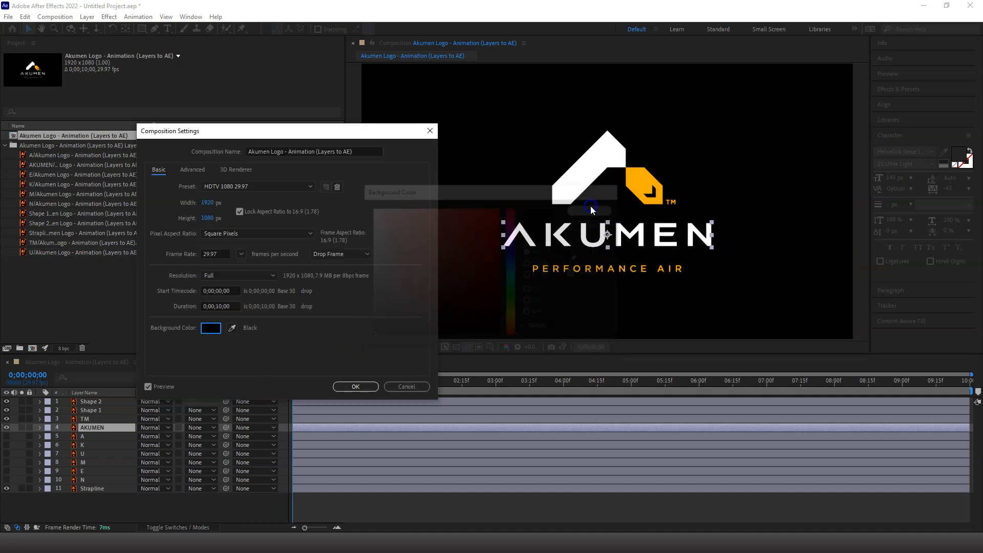
left_click(353, 387)
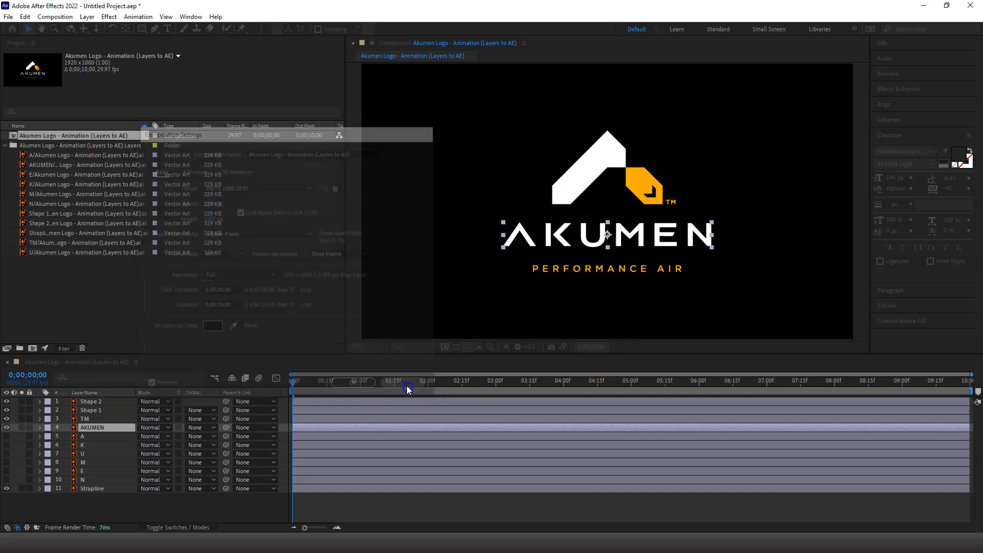